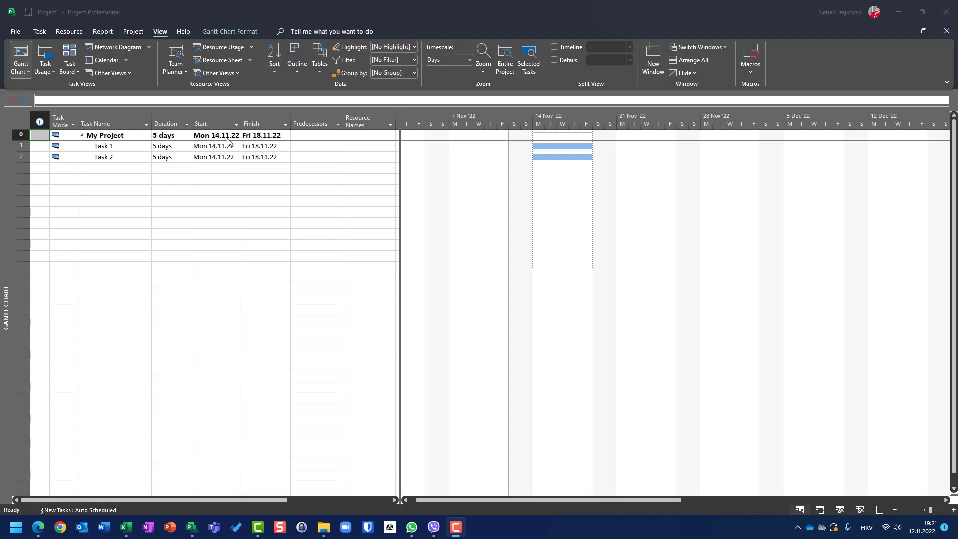
# - Review the Resource Sheet, and in the Gantt Chart assign the work resource and Airplane tickets with a cost of 1000 to Task 1
pyautogui.click(218, 62)
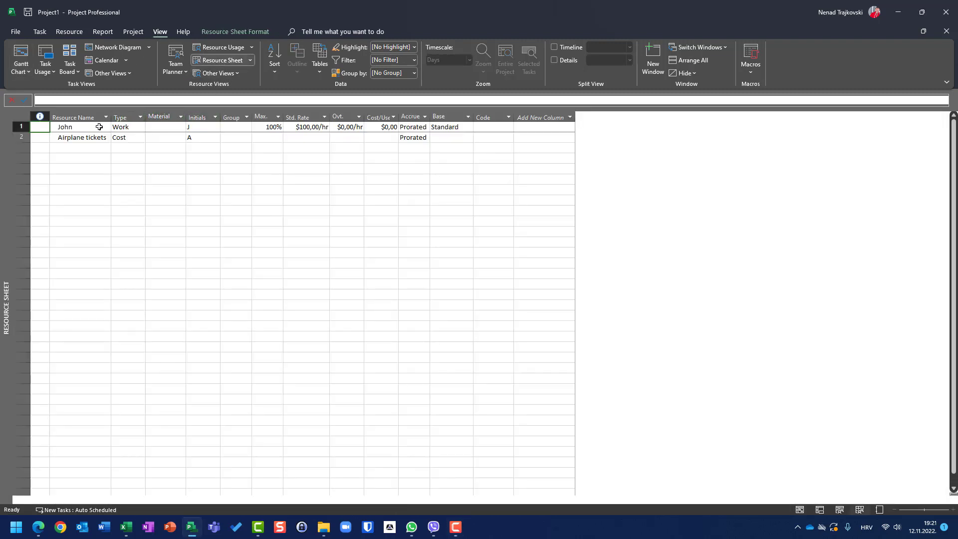
pyautogui.click(22, 56)
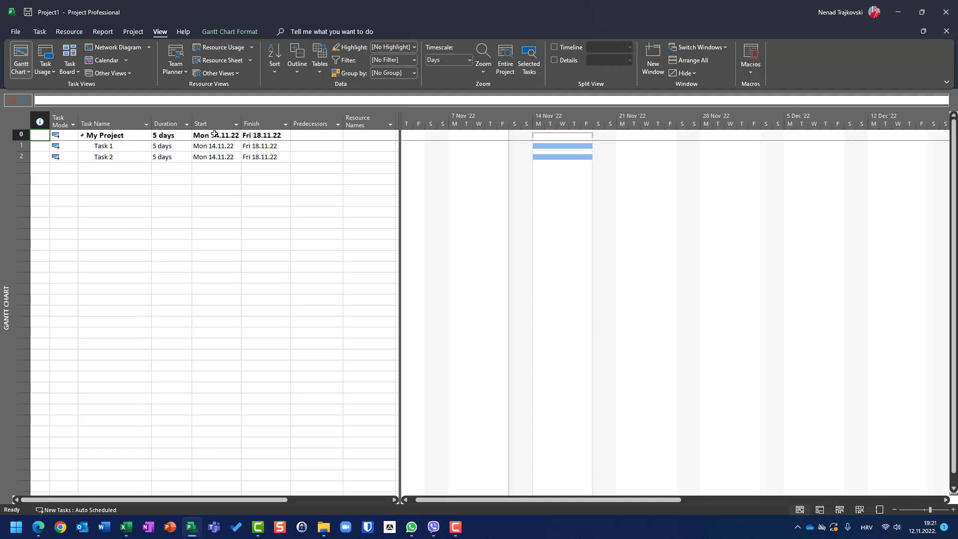
pyautogui.click(22, 146)
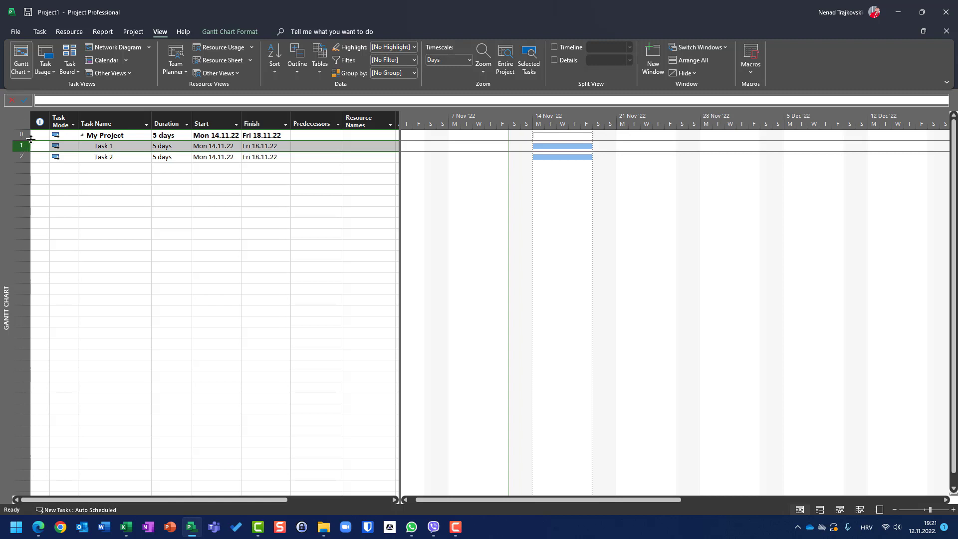
pyautogui.click(78, 32)
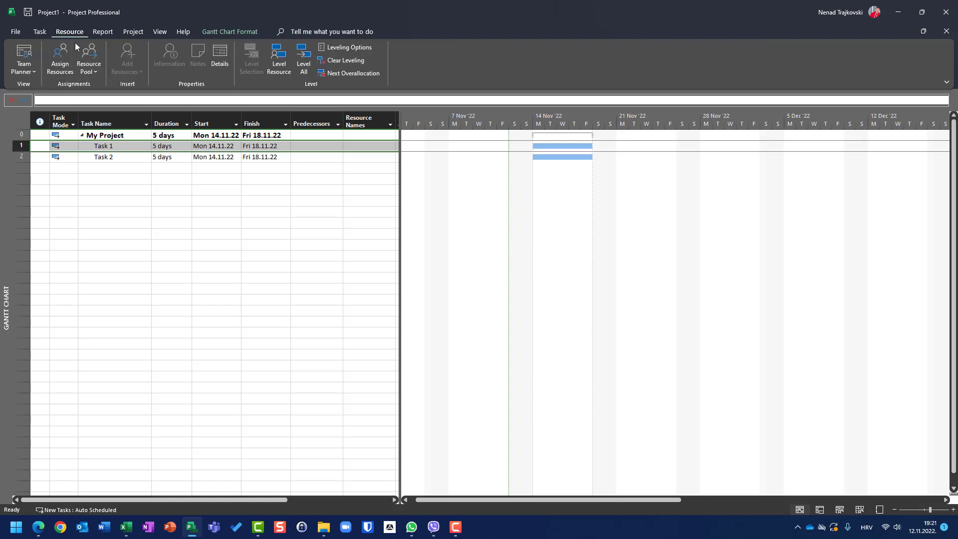
pyautogui.click(62, 56)
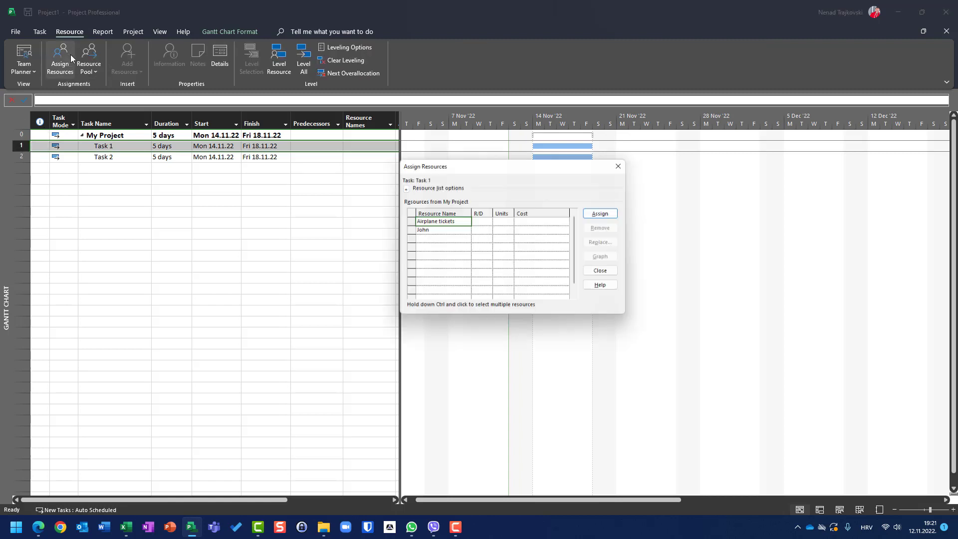
pyautogui.click(535, 222)
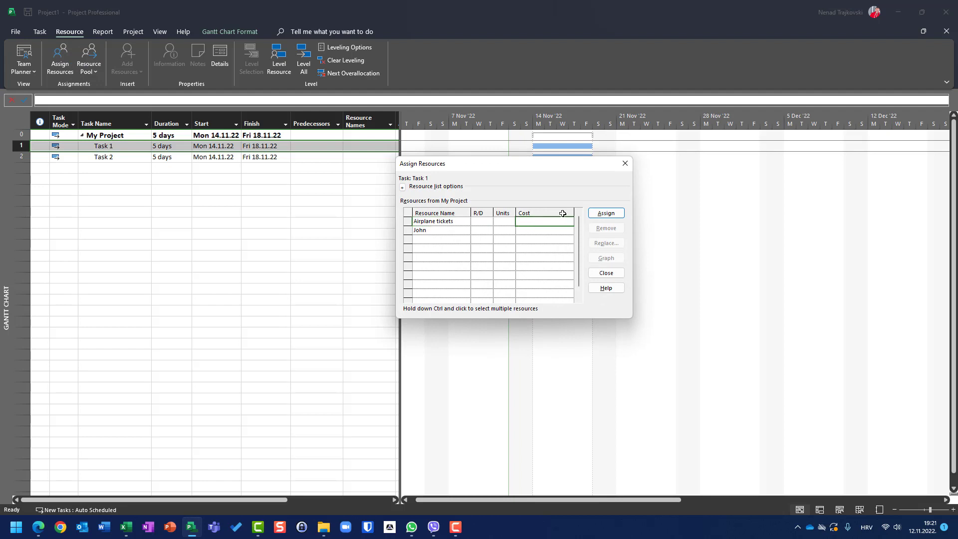
pyautogui.write('1000')
pyautogui.click(534, 231)
pyautogui.click(604, 213)
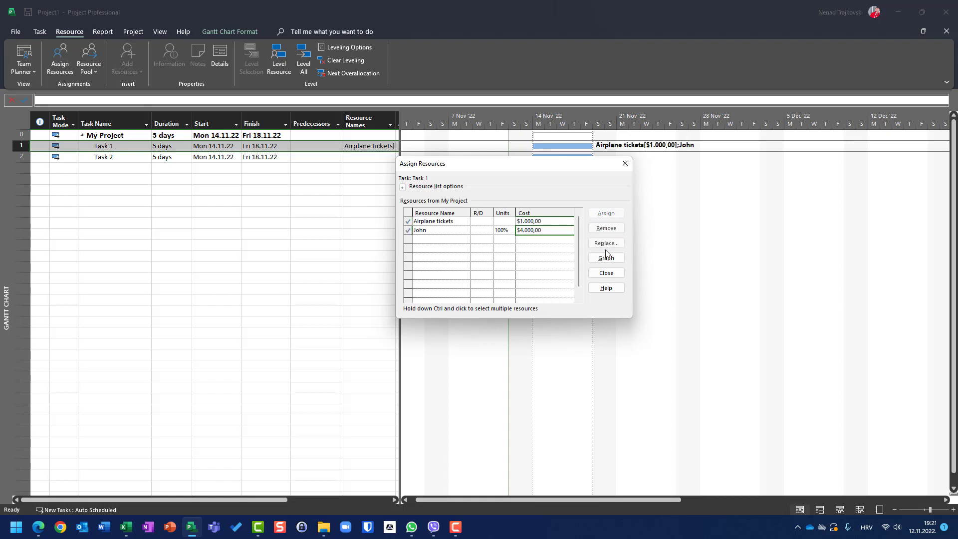
pyautogui.click(604, 274)
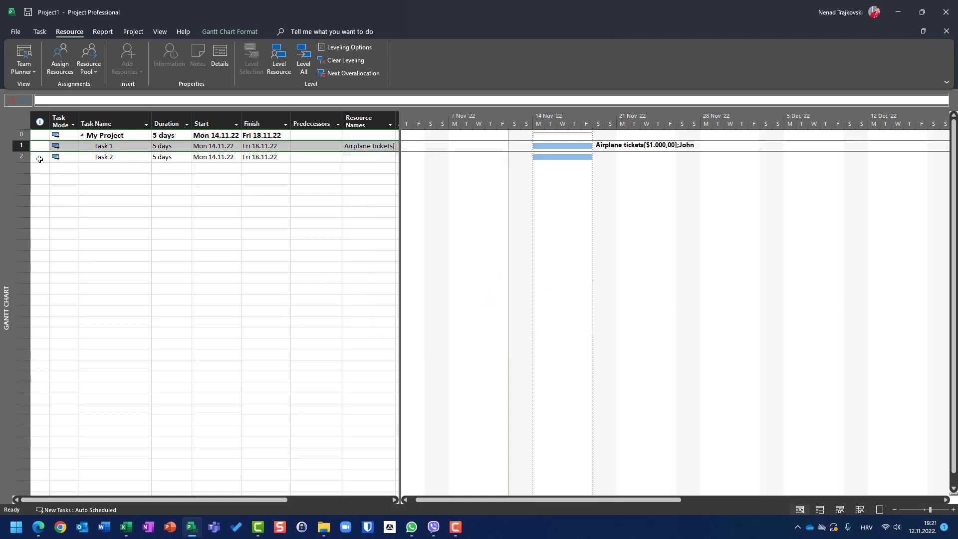
# - Assign the Airplane tickets cost resource to Task 2 with a cost of 1000
pyautogui.click(20, 157)
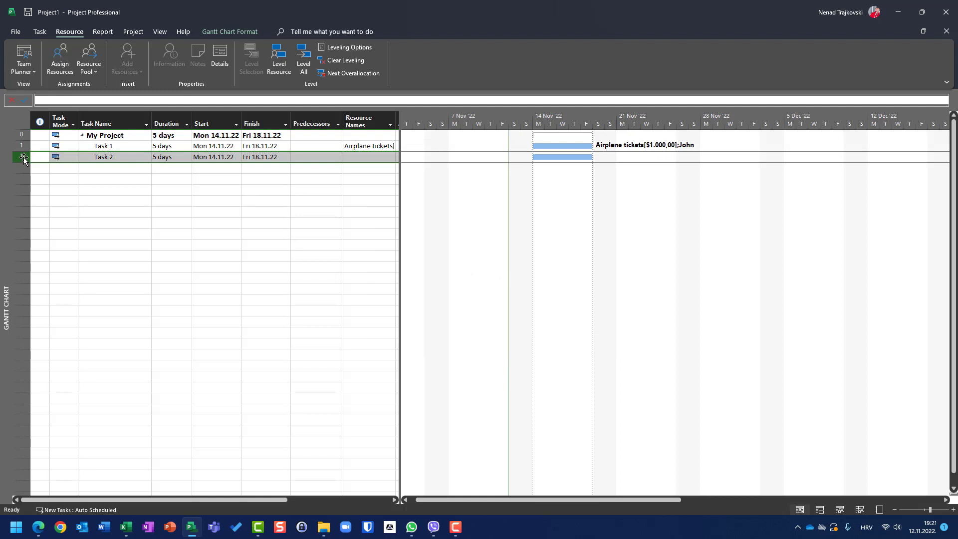
pyautogui.click(60, 59)
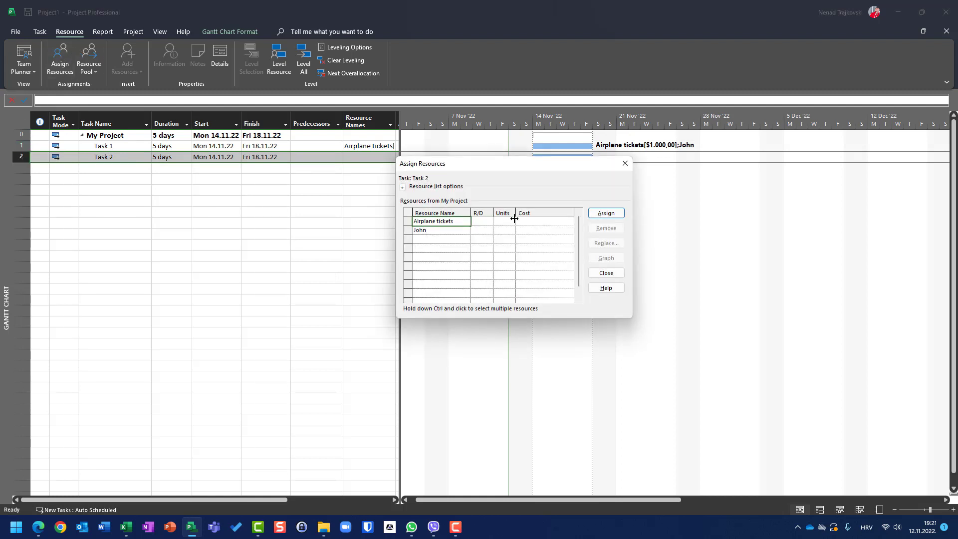
pyautogui.click(541, 223)
pyautogui.write('1000')
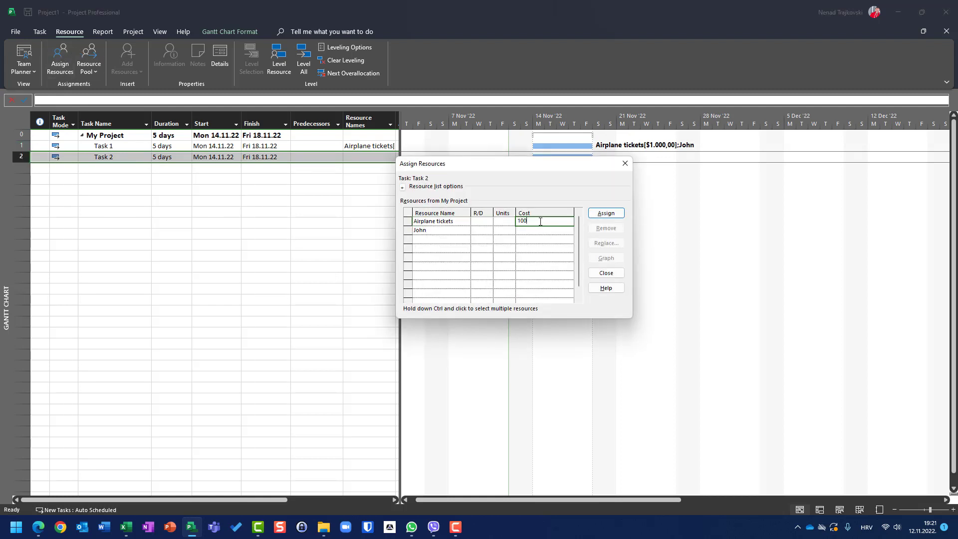
pyautogui.click(608, 220)
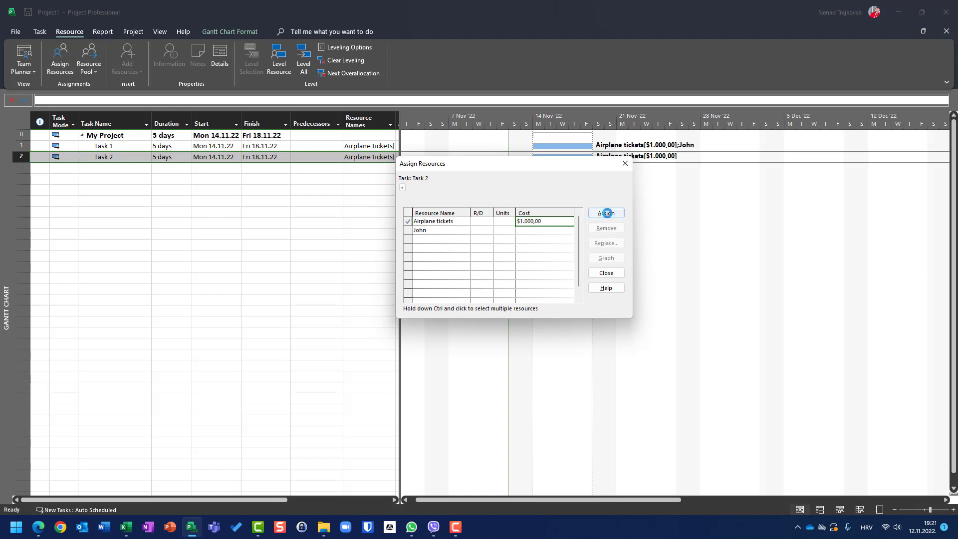
pyautogui.click(606, 273)
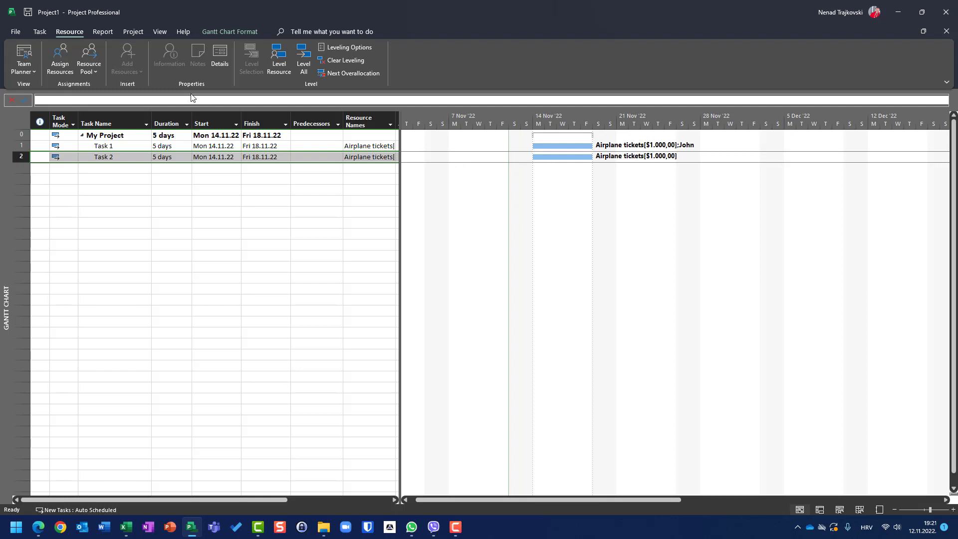
# - Show the Task Usage view and add a % Complete column to its table
pyautogui.click(166, 33)
pyautogui.click(47, 56)
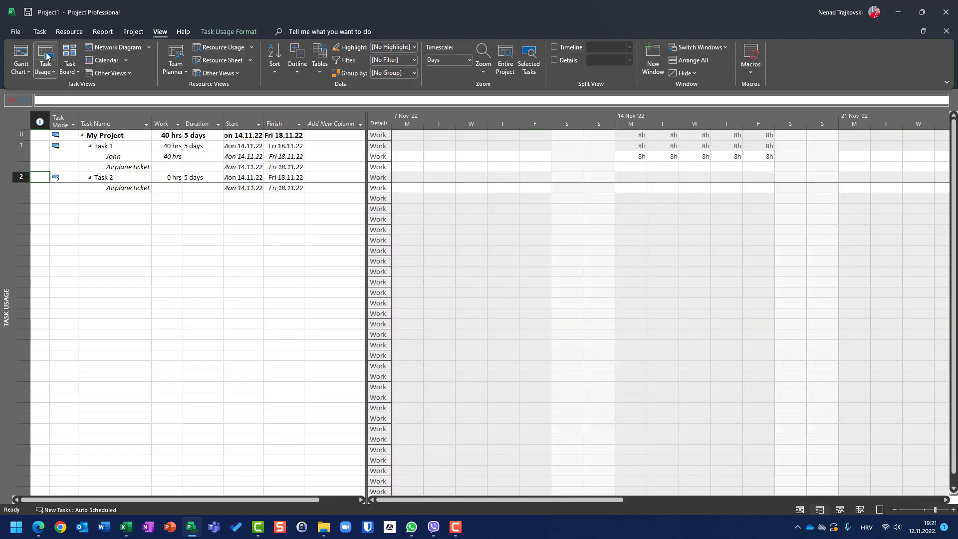
pyautogui.click(334, 124)
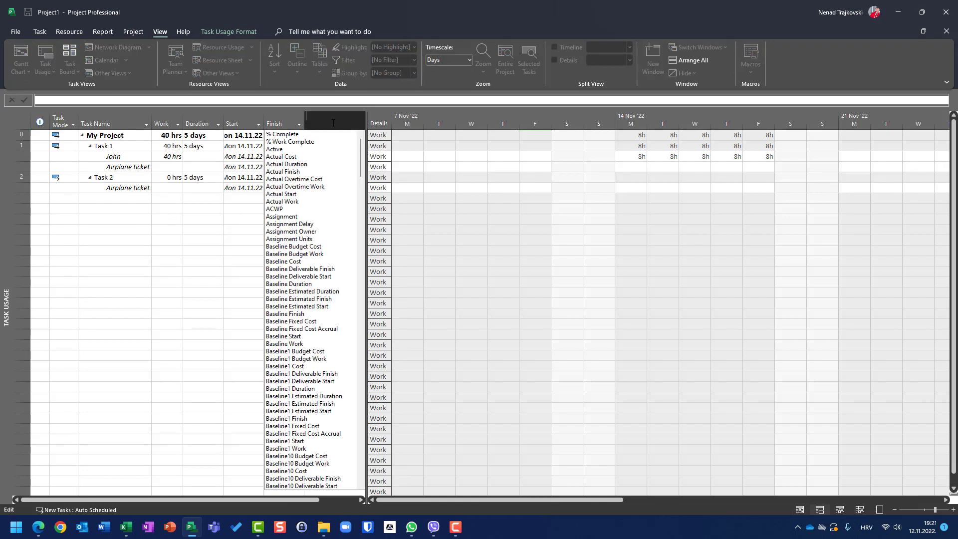
pyautogui.click(320, 134)
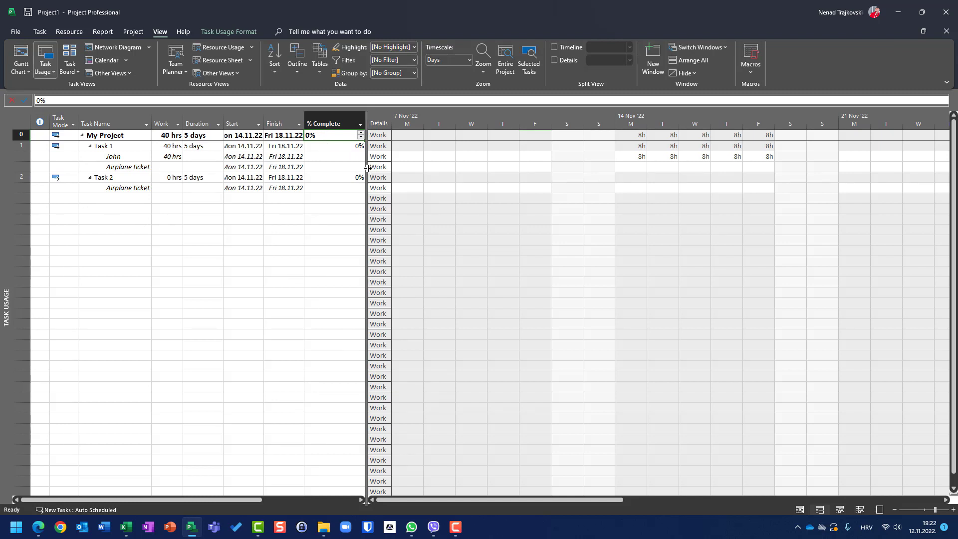
# - Widen the table area of Task Usage and add an Actual Cost column after % Complete
pyautogui.moveTo(368, 167); pyautogui.dragTo(463, 164)
pyautogui.click(402, 126)
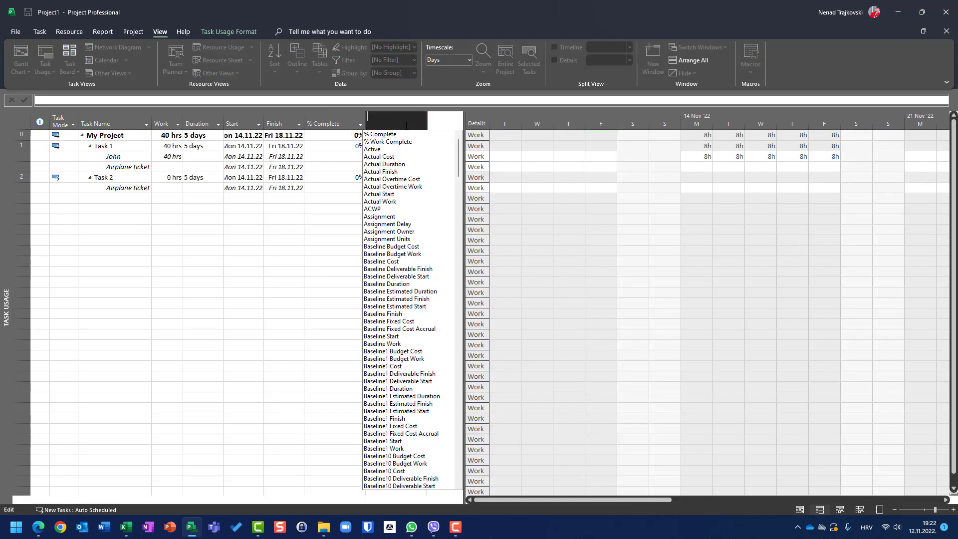
pyautogui.write('active')
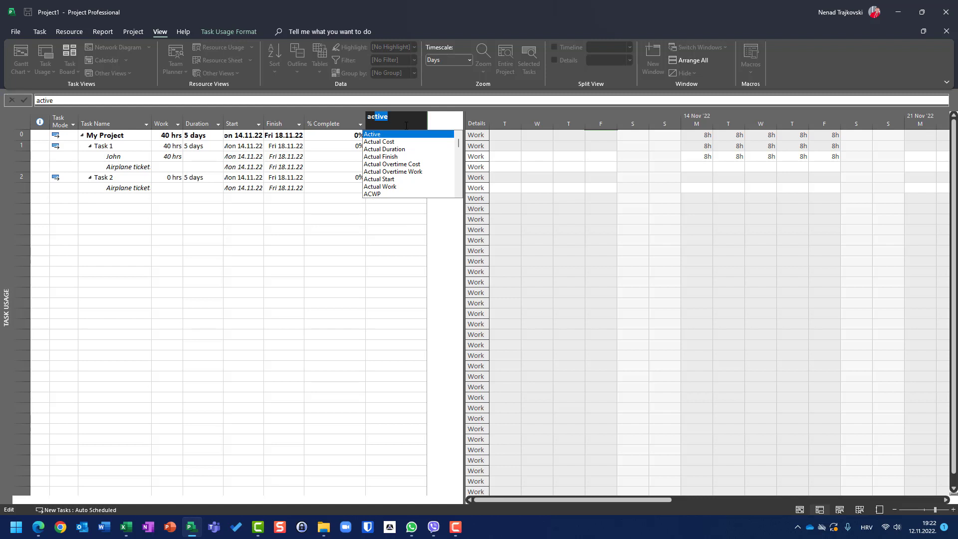
pyautogui.press('Down')
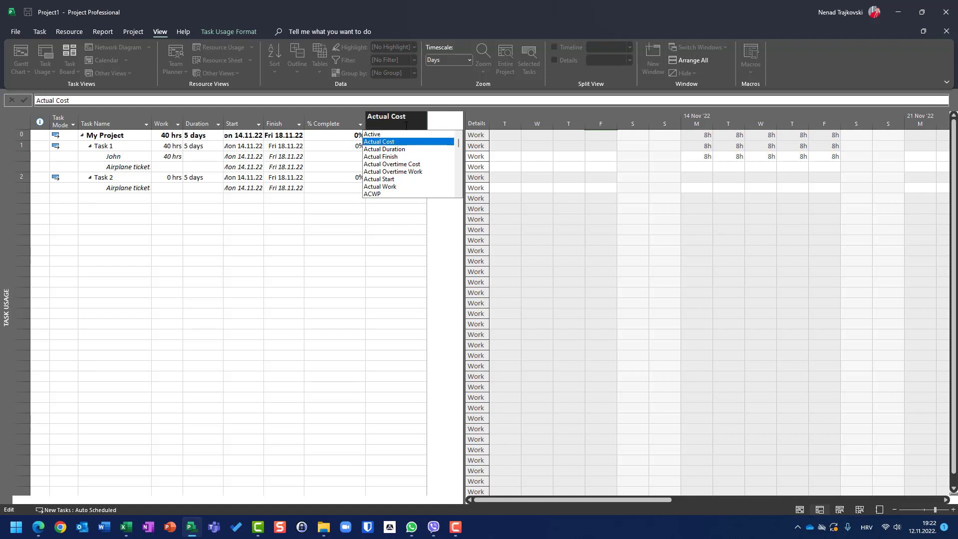
pyautogui.press('Return')
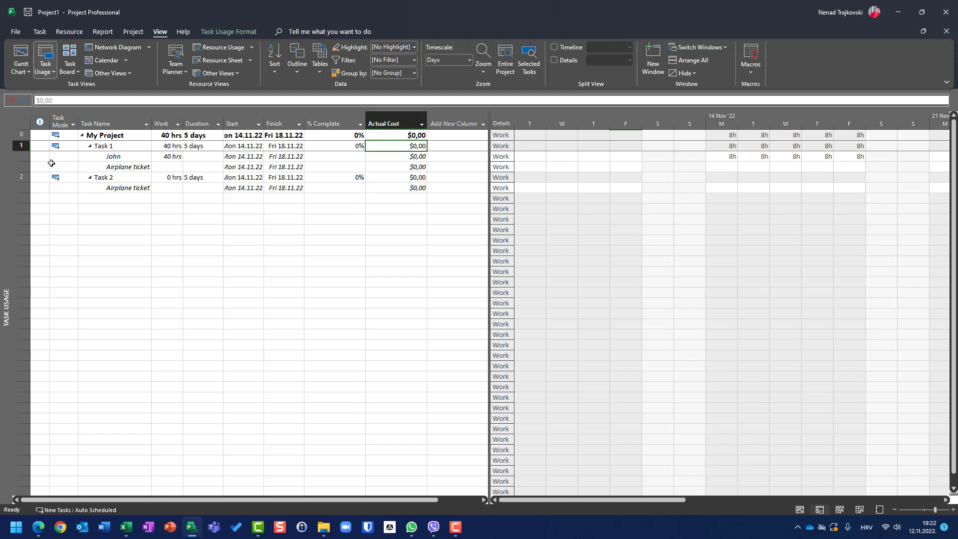
# - Mark Task 2 as 100% complete and apply the Cost table to the Task Usage view
pyautogui.click(21, 177)
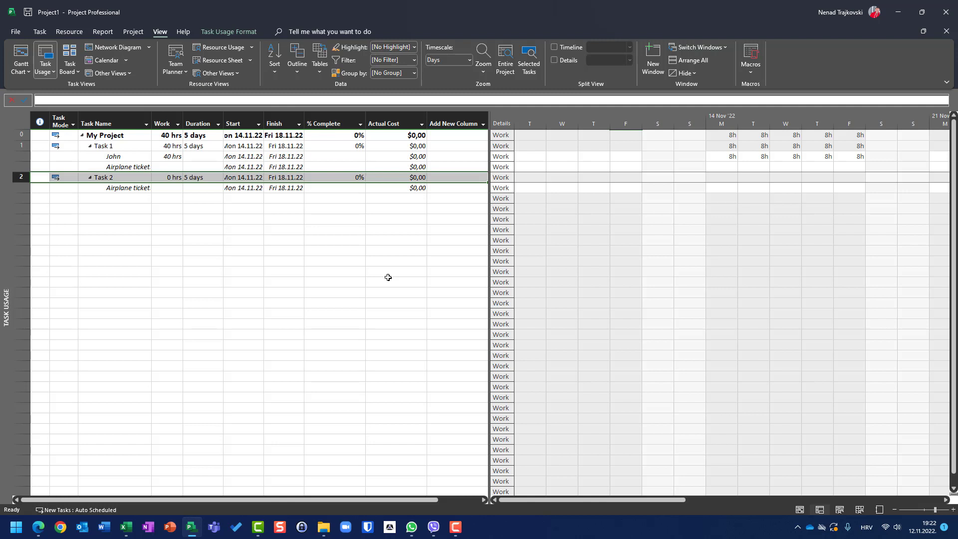
pyautogui.click(40, 32)
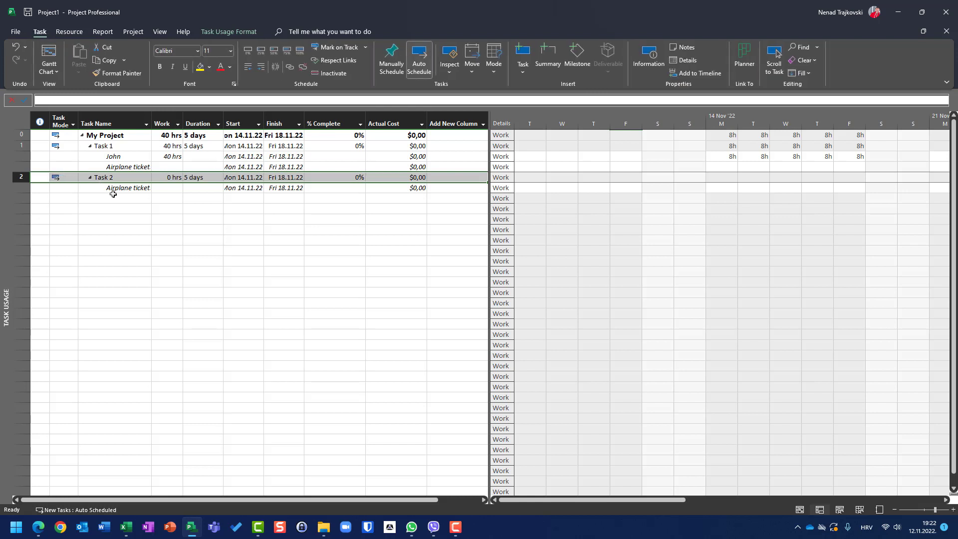
pyautogui.click(301, 51)
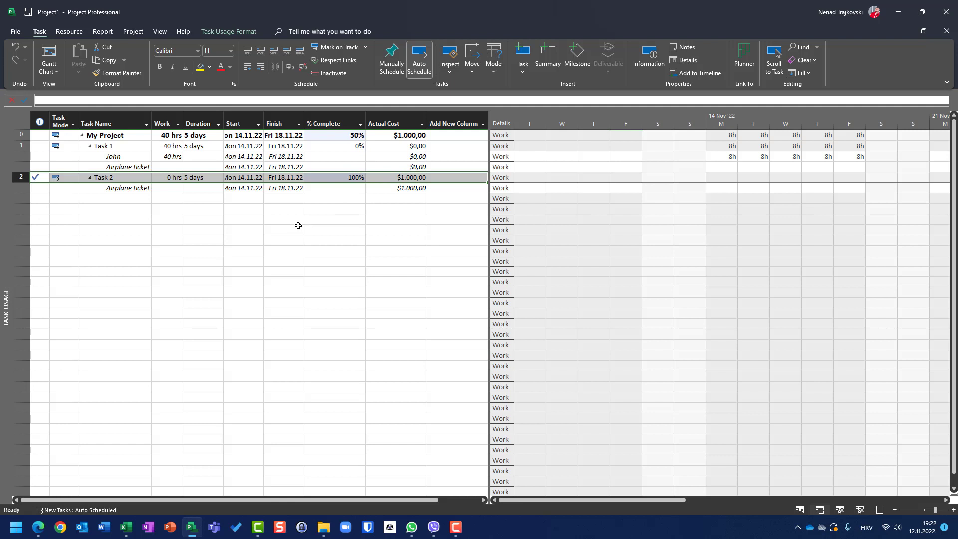
pyautogui.rightClick(26, 120)
pyautogui.click(45, 141)
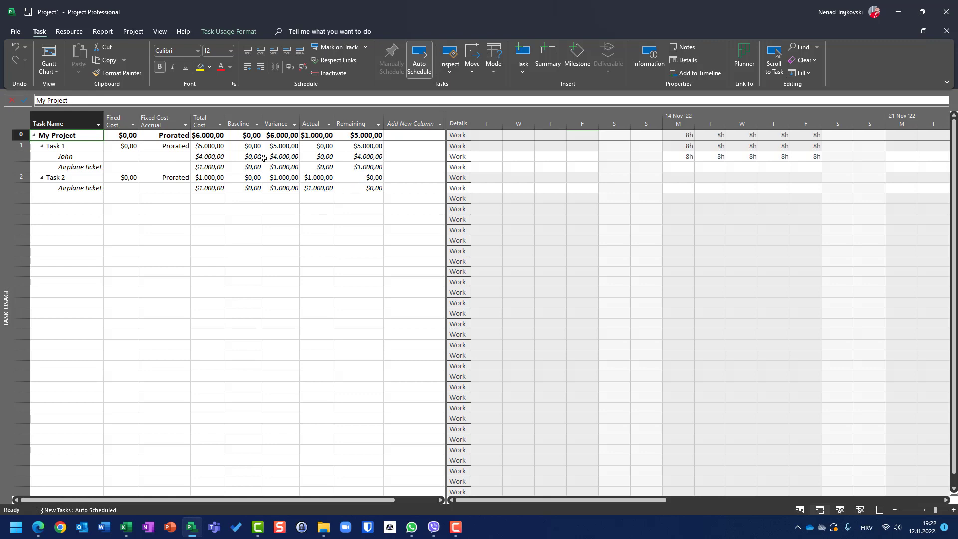
# - Check Task 2's progress bar in the Gantt Chart and return to the Task Usage view
pyautogui.click(50, 59)
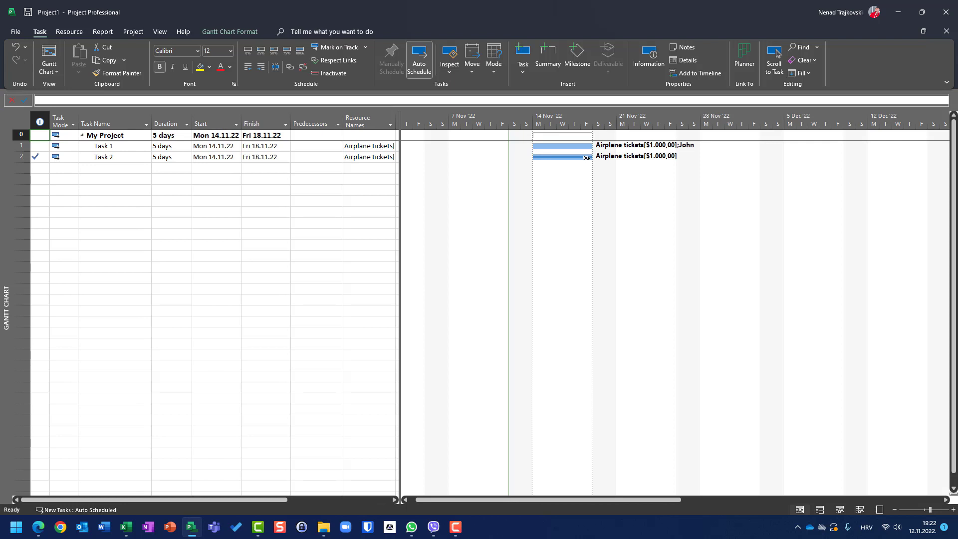
pyautogui.moveTo(586, 157)
pyautogui.click(159, 32)
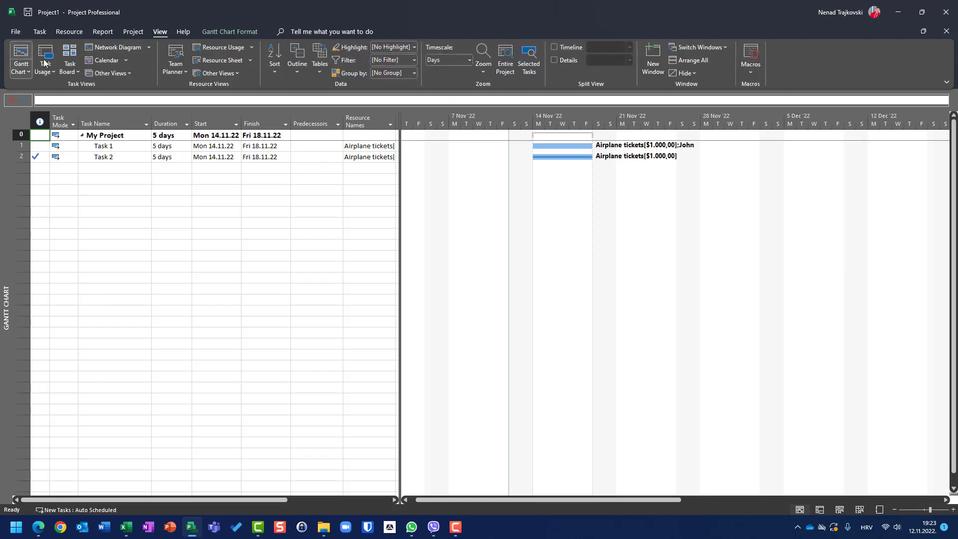
pyautogui.click(44, 58)
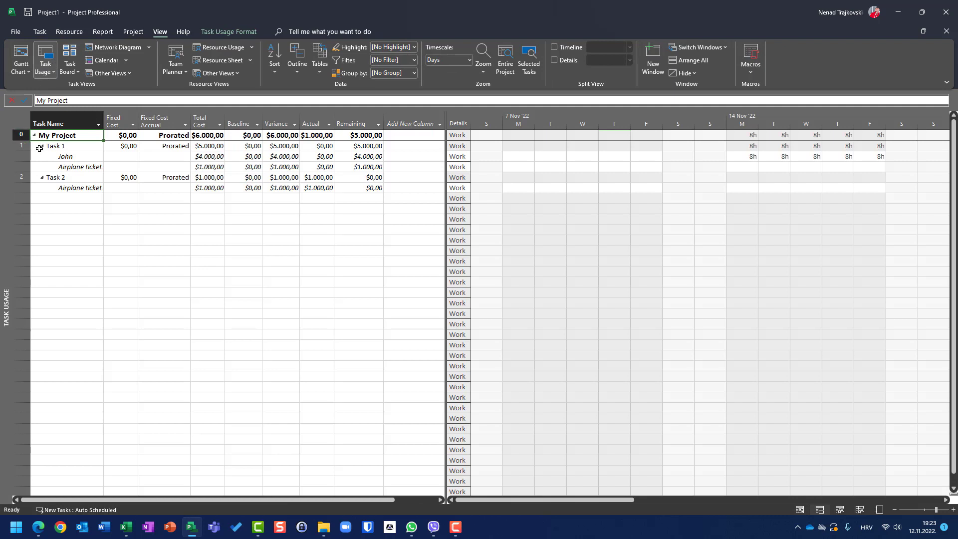
# - Add a Work column after the Remaining column in the Task Usage cost table
pyautogui.click(24, 145)
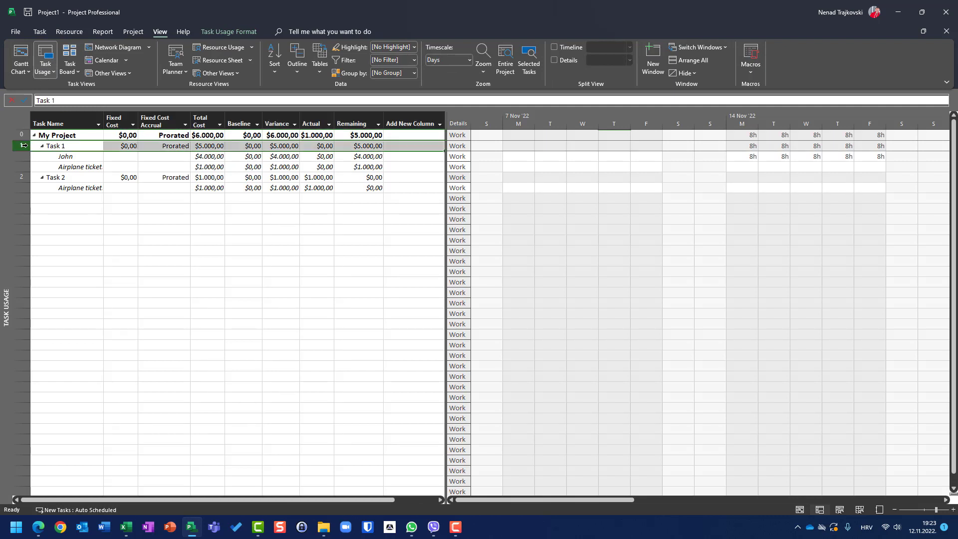
pyautogui.click(39, 31)
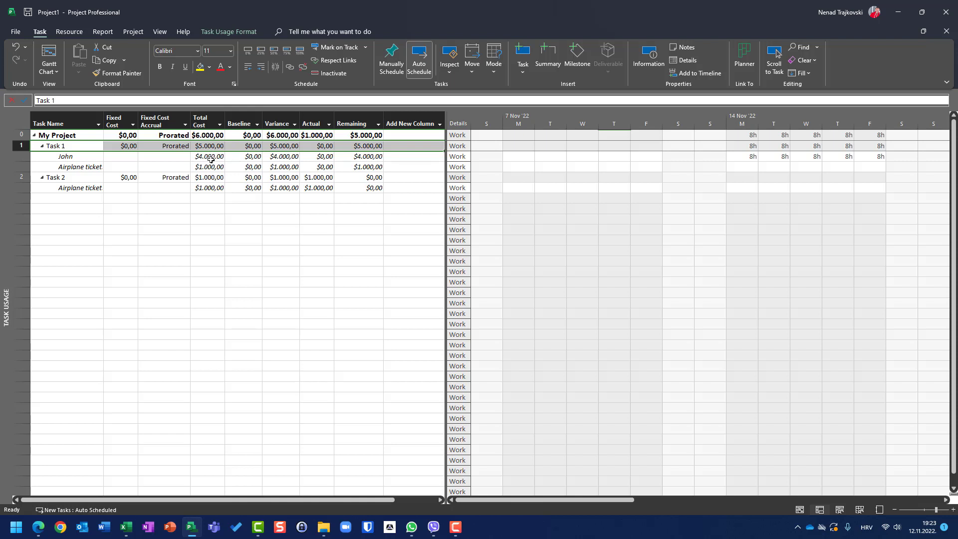
pyautogui.click(428, 123)
pyautogui.write('woe')
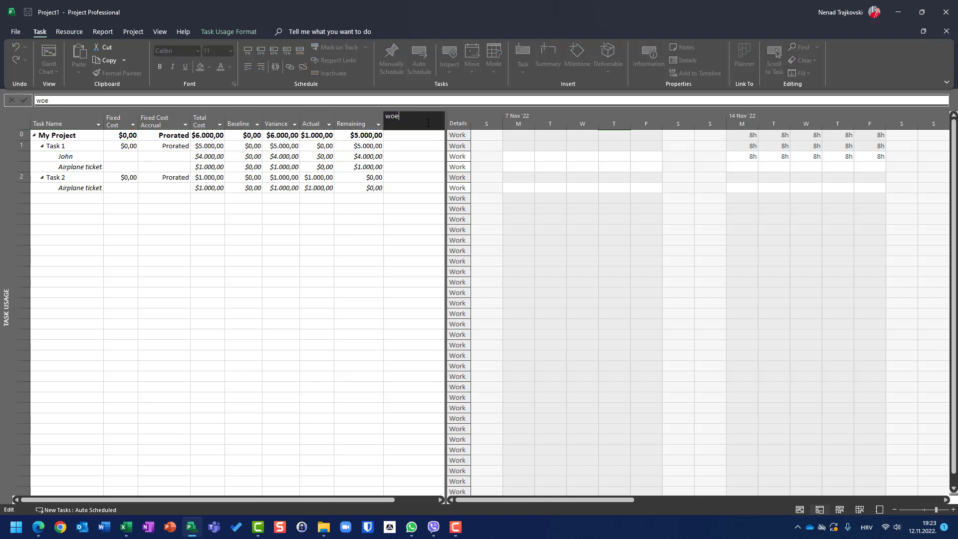
pyautogui.press('BackSpace')
pyautogui.press('BackSpace')
pyautogui.write('ork')
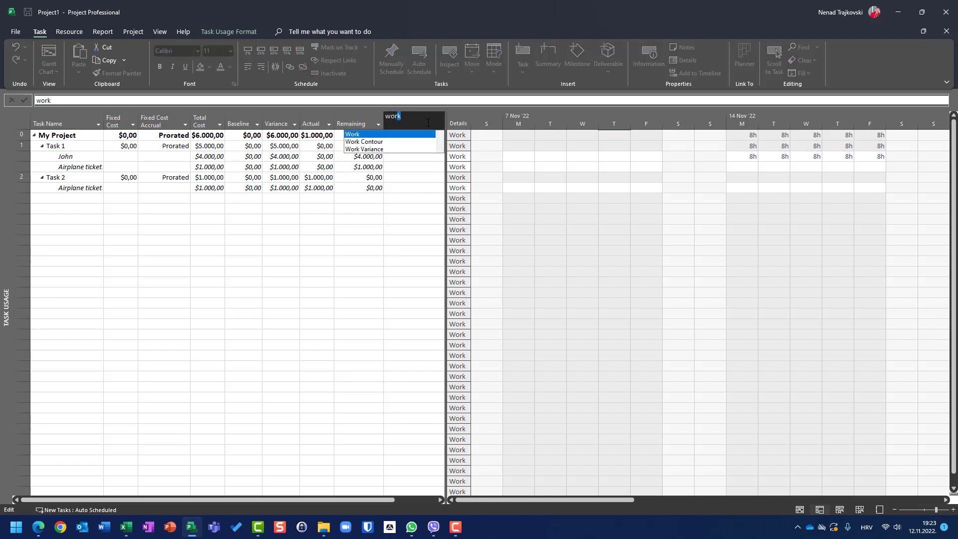
pyautogui.press('Return')
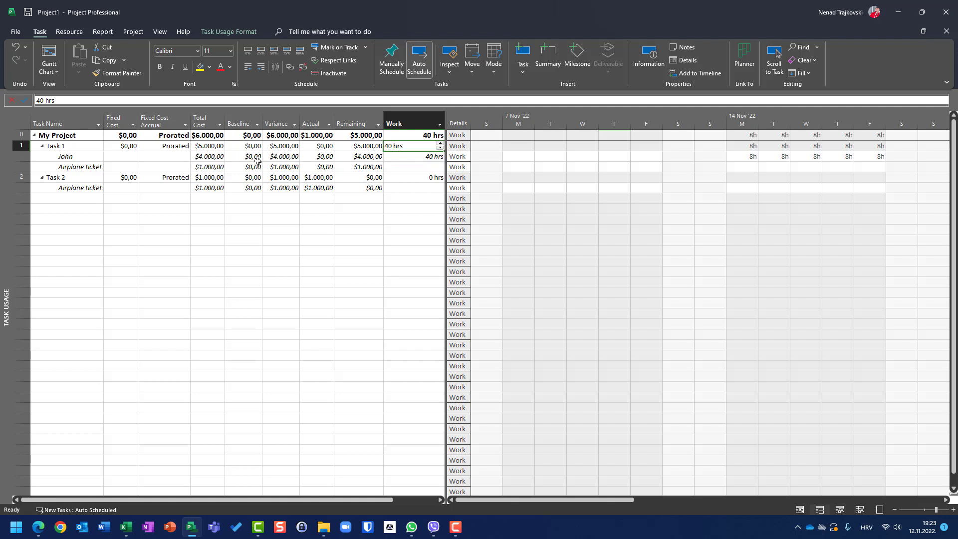
# - Review the costs of Task 1's assignments and mark Task 1 as 100% complete
pyautogui.click(220, 158)
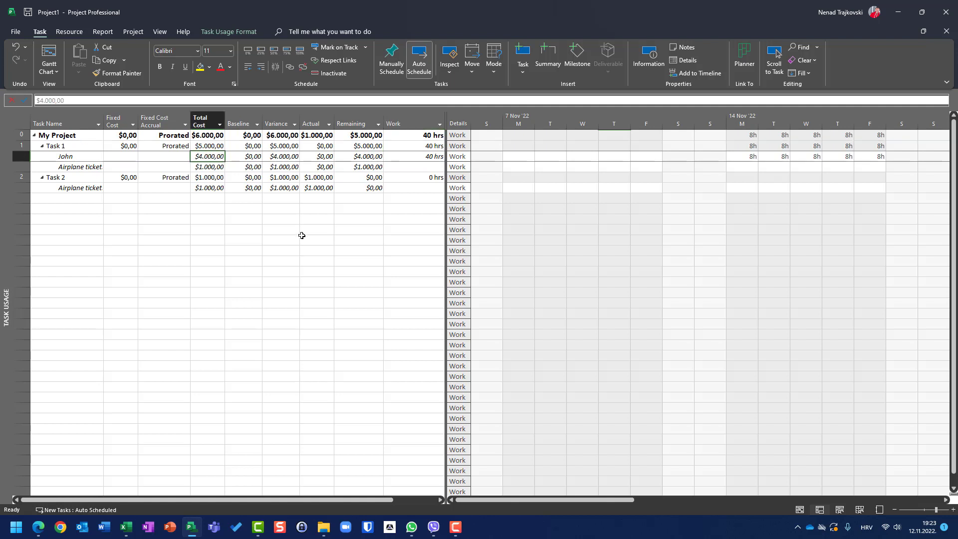
pyautogui.click(219, 169)
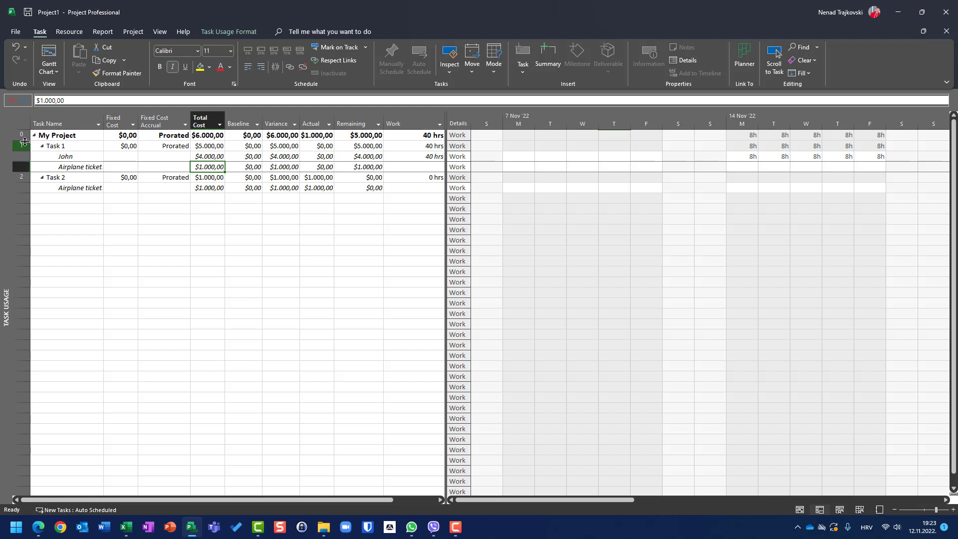
pyautogui.click(22, 145)
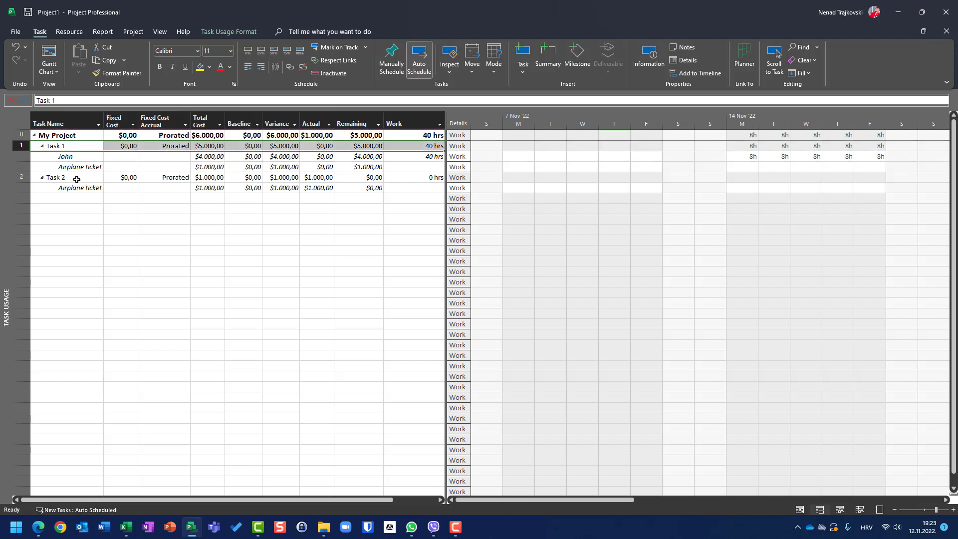
pyautogui.click(299, 52)
# - Switch to the Gantt Chart view and add a Cost column after Resource Names in its widened table
pyautogui.click(49, 51)
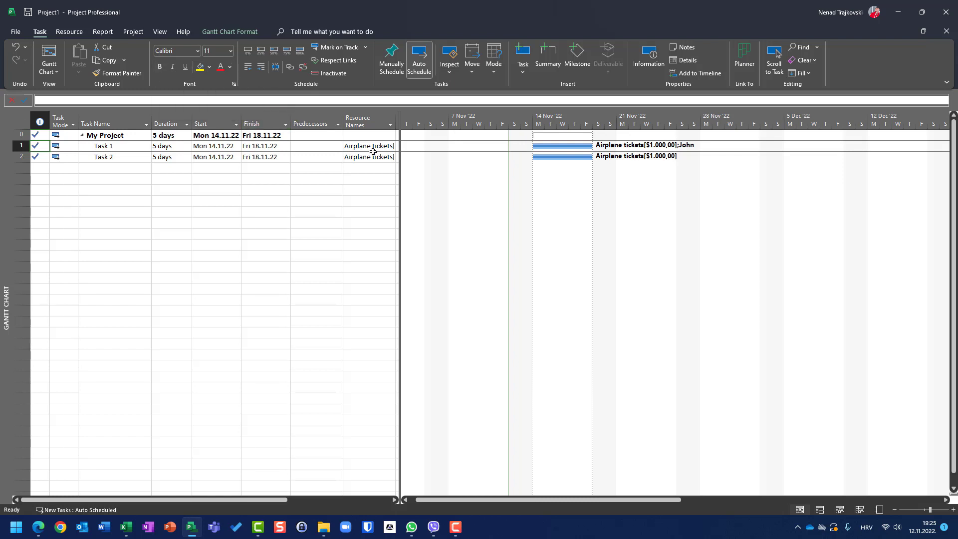
pyautogui.moveTo(401, 164); pyautogui.dragTo(551, 163)
pyautogui.click(442, 124)
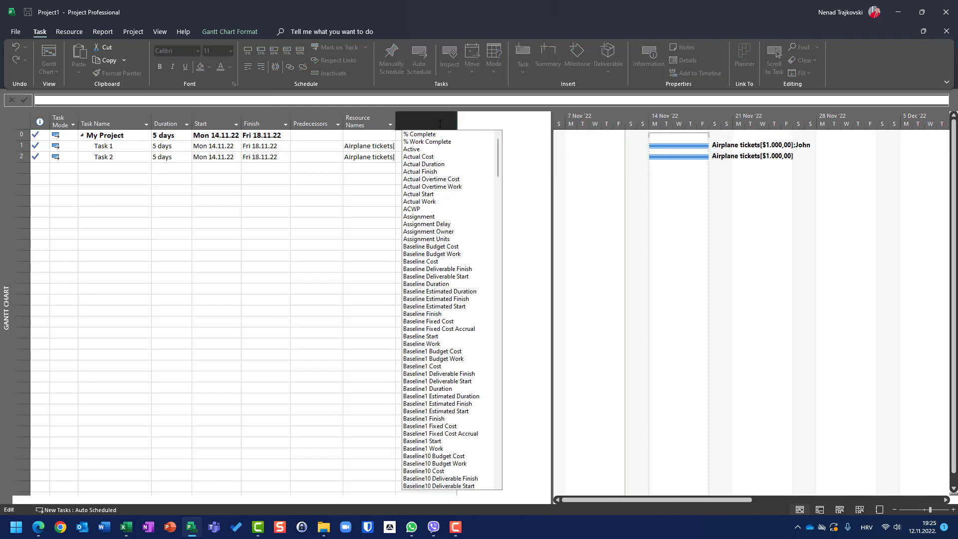
pyautogui.write('co')
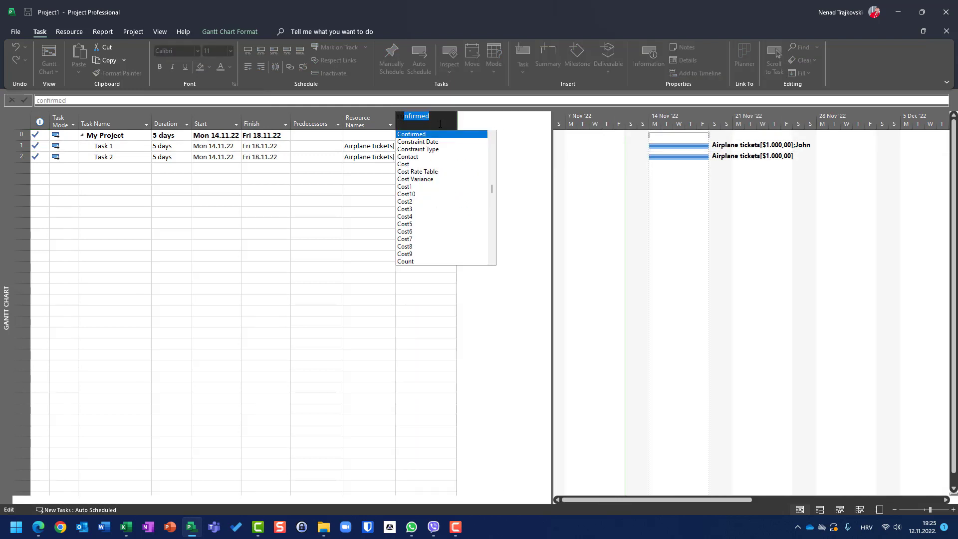
pyautogui.write('s')
pyautogui.press('BackSpace')
pyautogui.press('BackSpace')
pyautogui.press('BackSpace')
pyautogui.press('BackSpace')
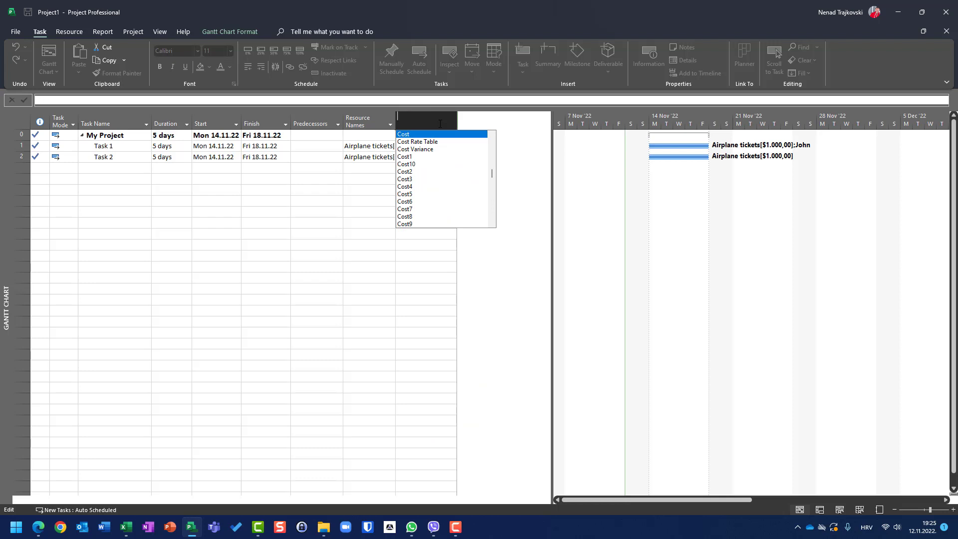
pyautogui.write('cost')
pyautogui.press('Return')
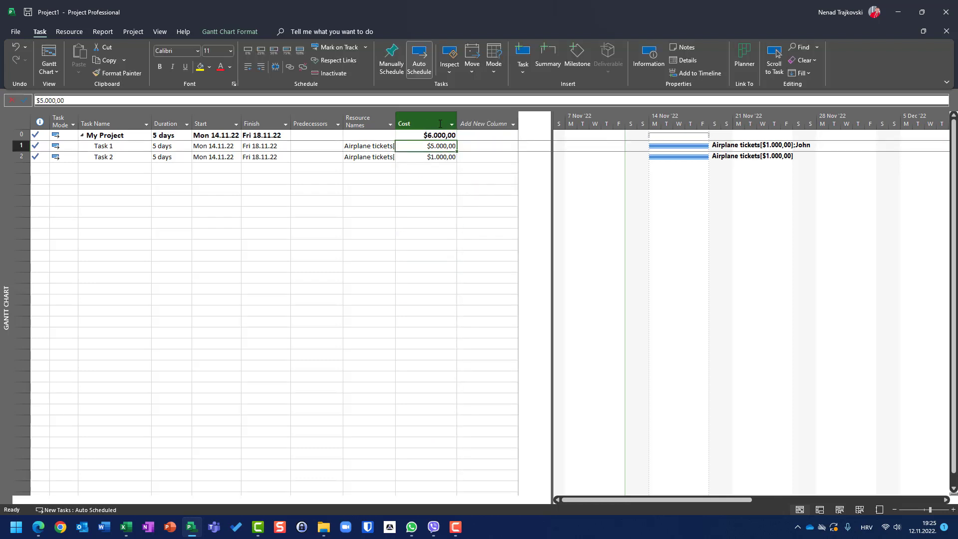
# - Add an Actual Cost column after the Cost column in the Gantt Chart table
pyautogui.click(473, 124)
pyautogui.write('actual')
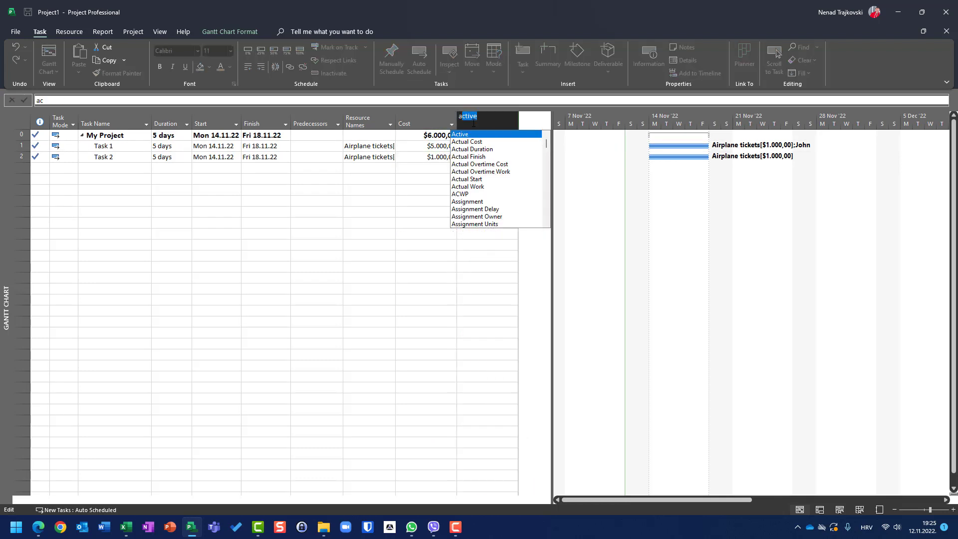
pyautogui.press('Return')
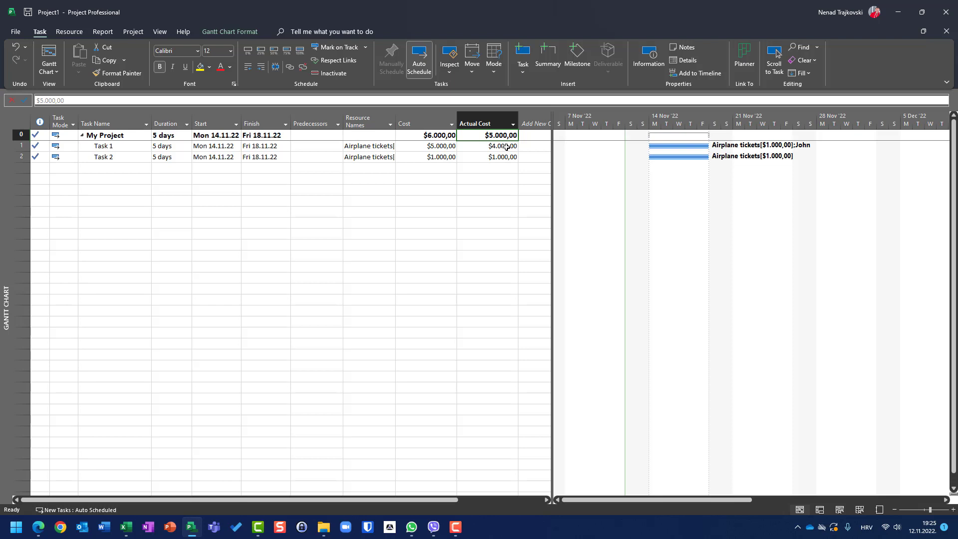
# - Select Task 1 and switch back to the Task Usage view
pyautogui.click(15, 146)
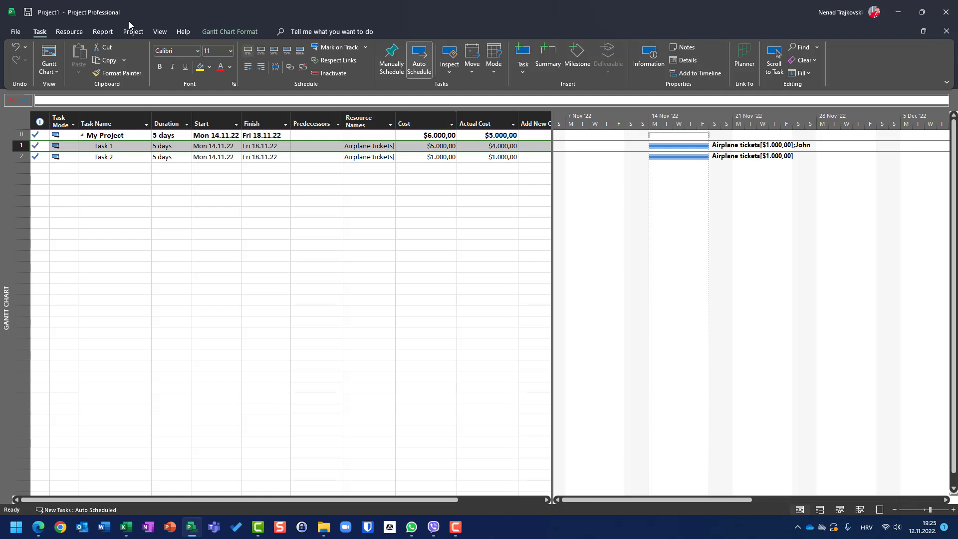
pyautogui.click(156, 31)
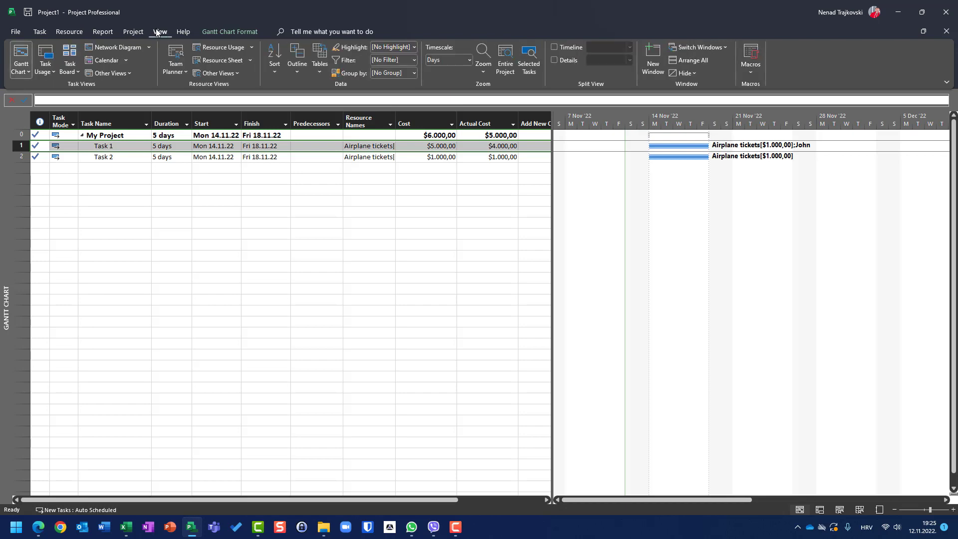
pyautogui.click(45, 56)
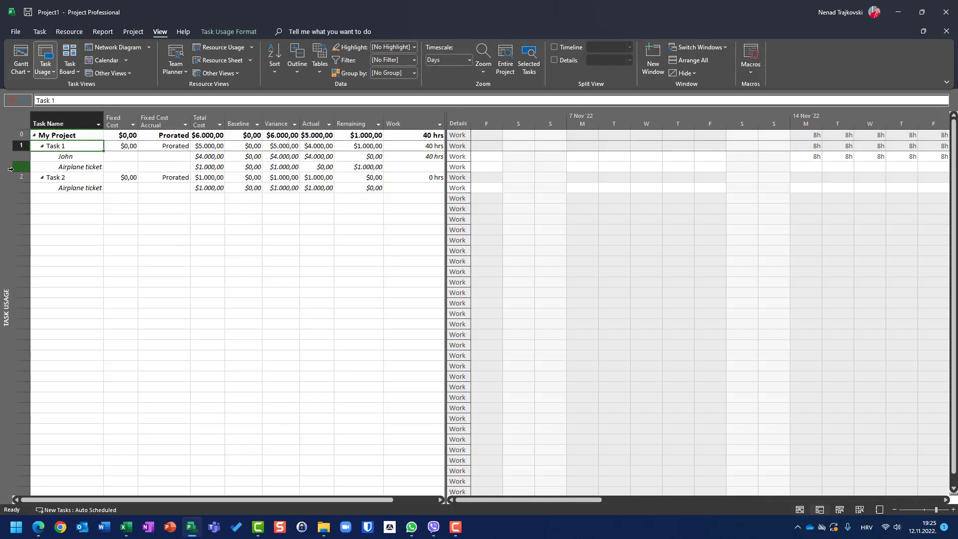
# - Inspect the assignment information for Airplane tickets under Task 1 and close it without changes
pyautogui.click(18, 165)
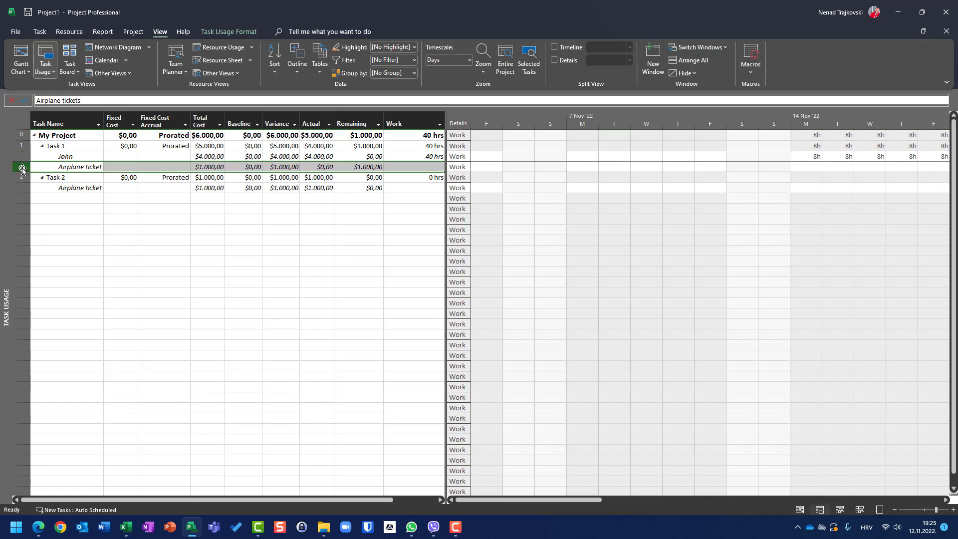
pyautogui.doubleClick(22, 169)
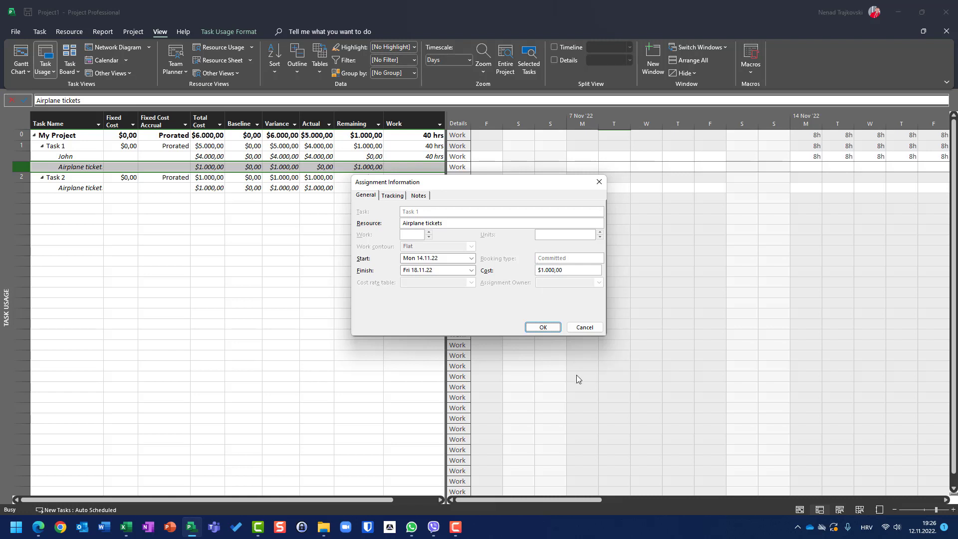
pyautogui.click(596, 329)
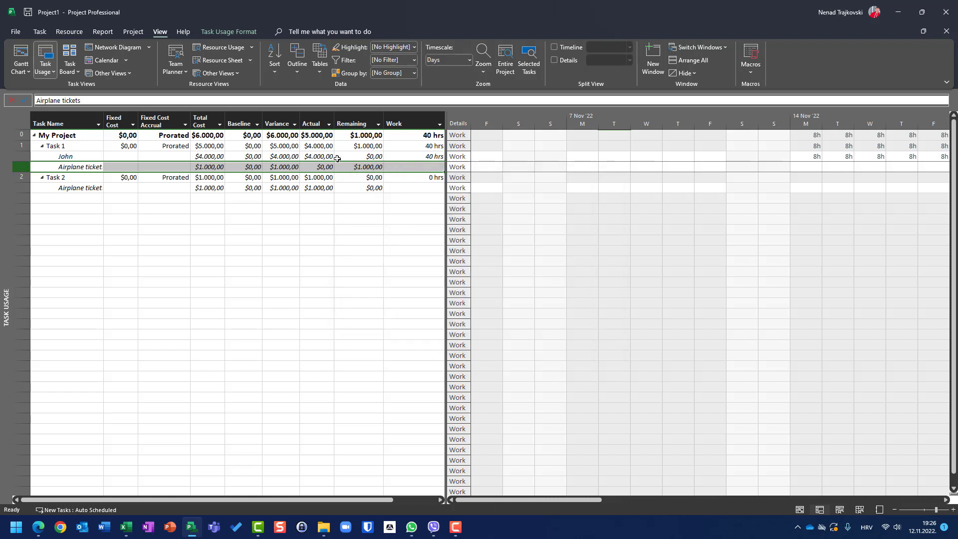
# - Set the actual cost of the Airplane tickets assignment under Task 1 to 1000
pyautogui.click(322, 167)
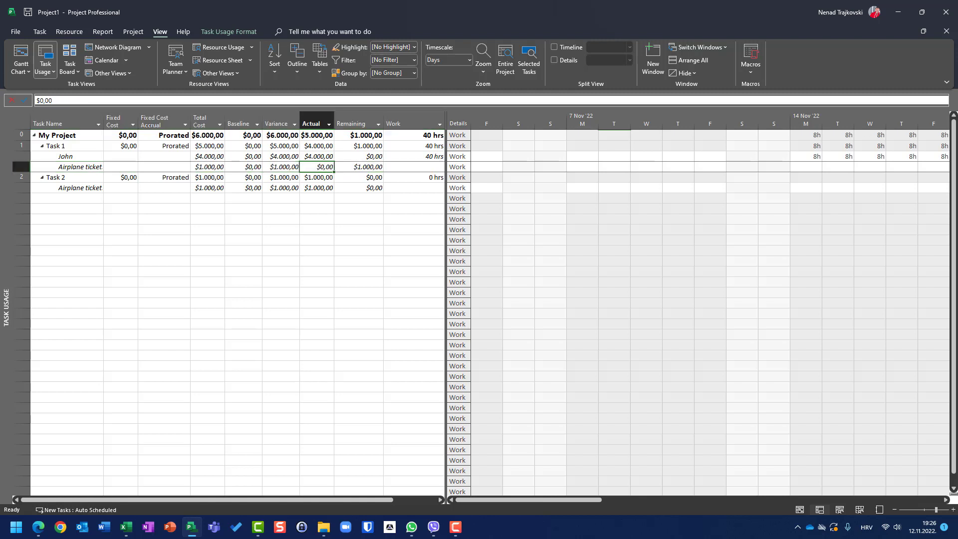
pyautogui.write('1000')
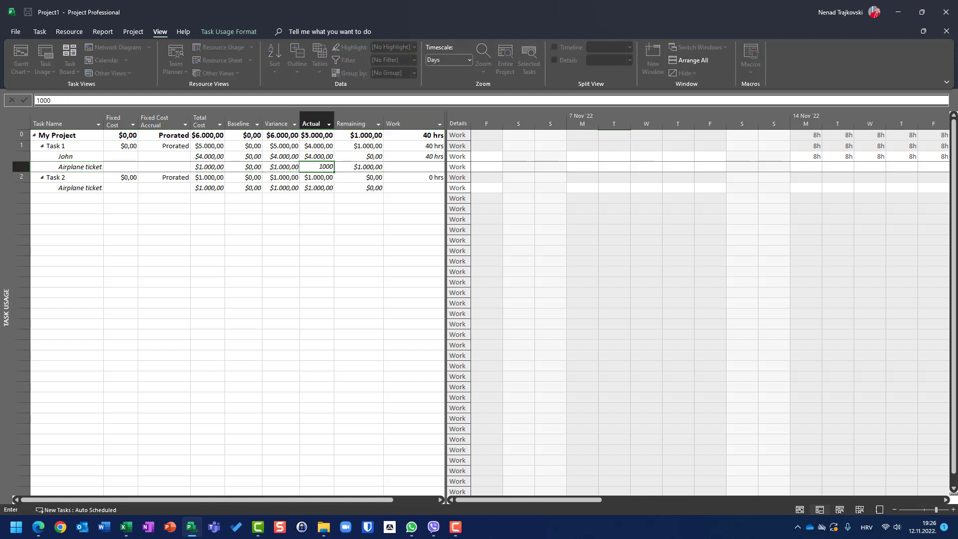
pyautogui.press('Return')
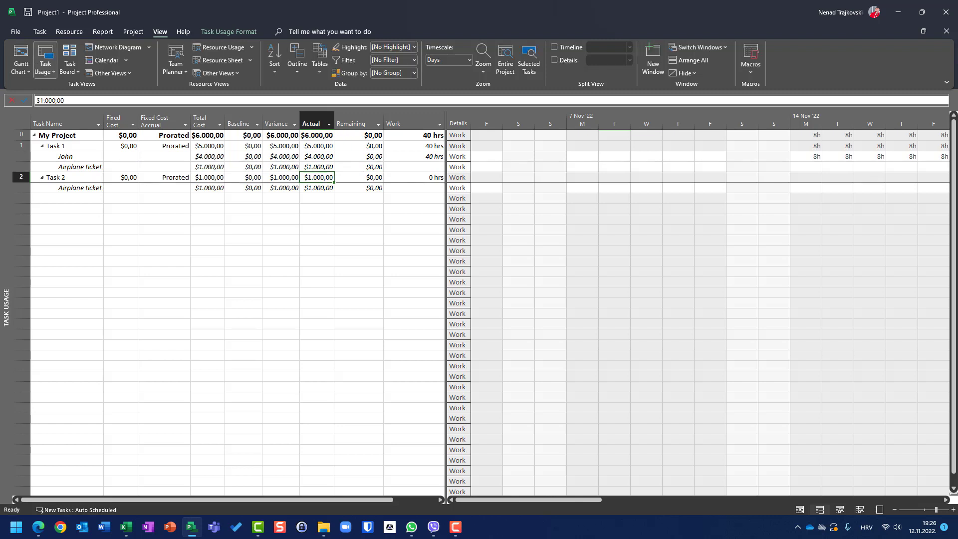